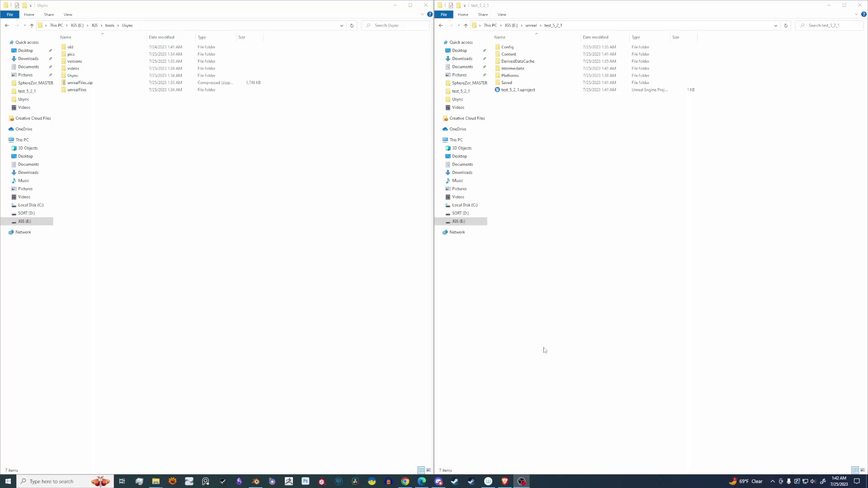
Step: Open the test_5_2_1.uproject file from the test_5_2_1 project folder in Unreal Editor
click(606, 234)
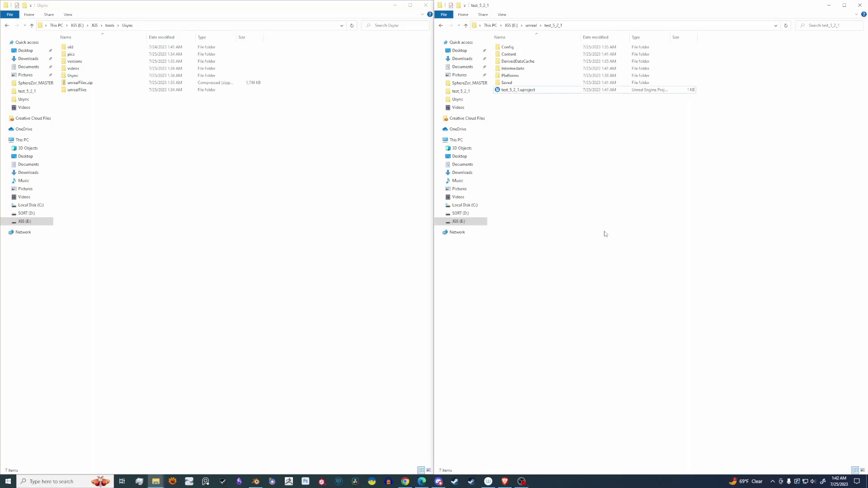
drag(556, 139, 550, 121)
key(ctrl+a)
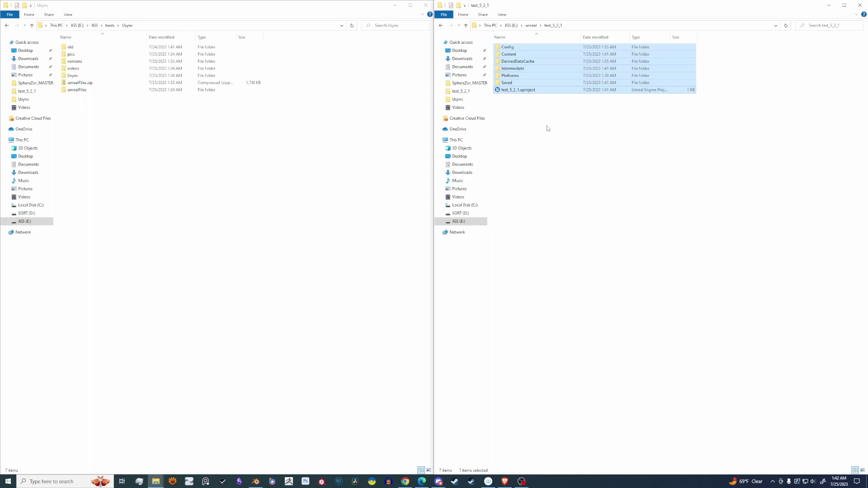
click(548, 129)
click(522, 91)
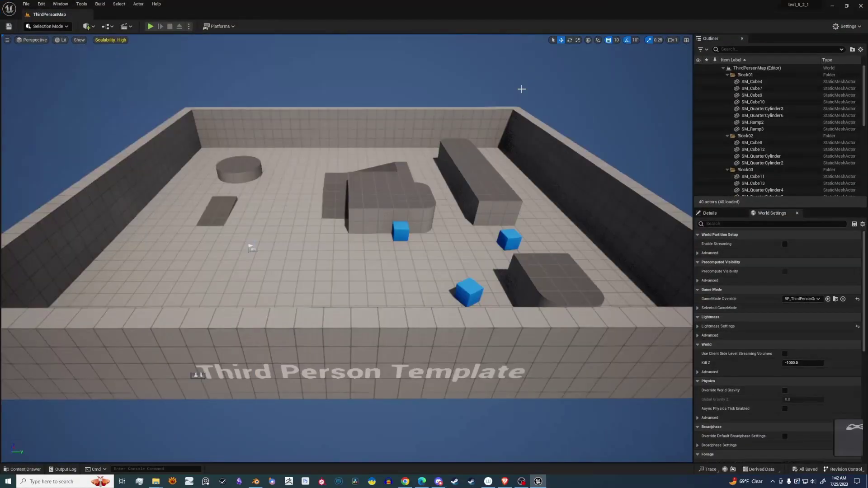
Step: Enable the Json Blueprint Utilities plugin for the project and close the editor
click(41, 4)
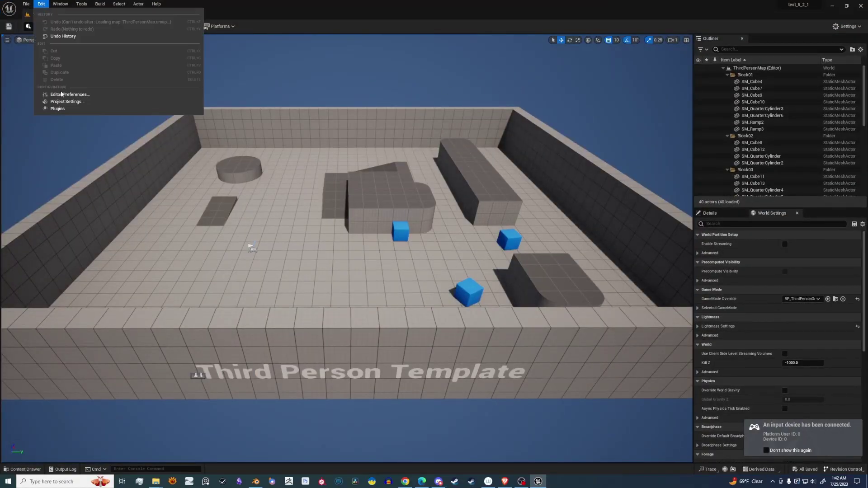
click(57, 108)
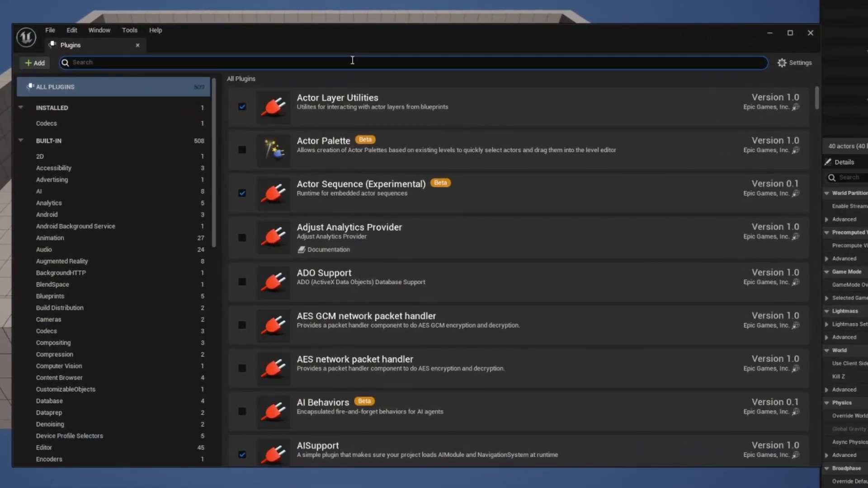
text(json)
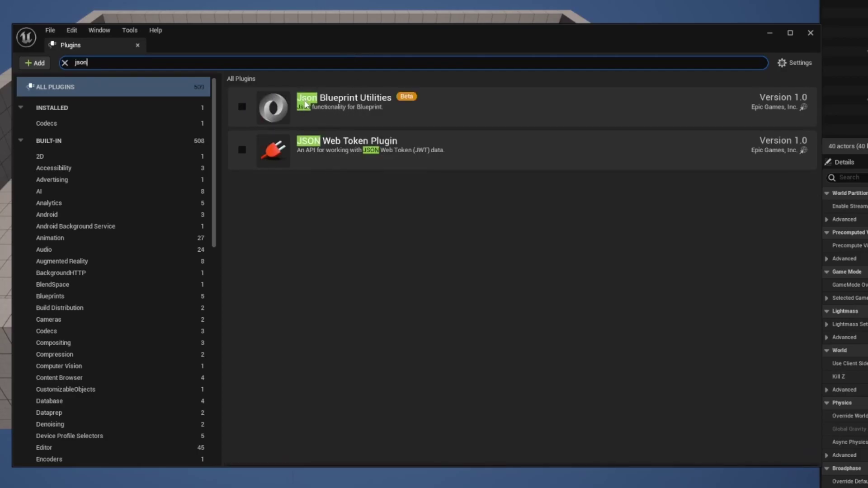
click(242, 107)
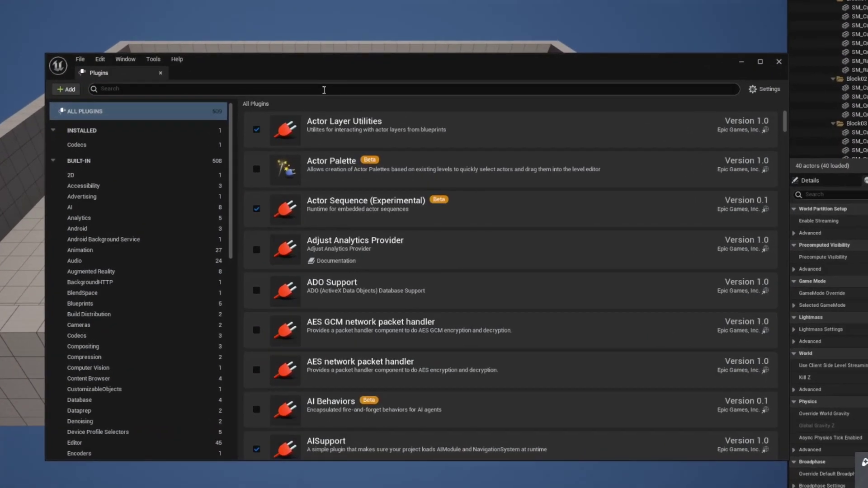
text(json)
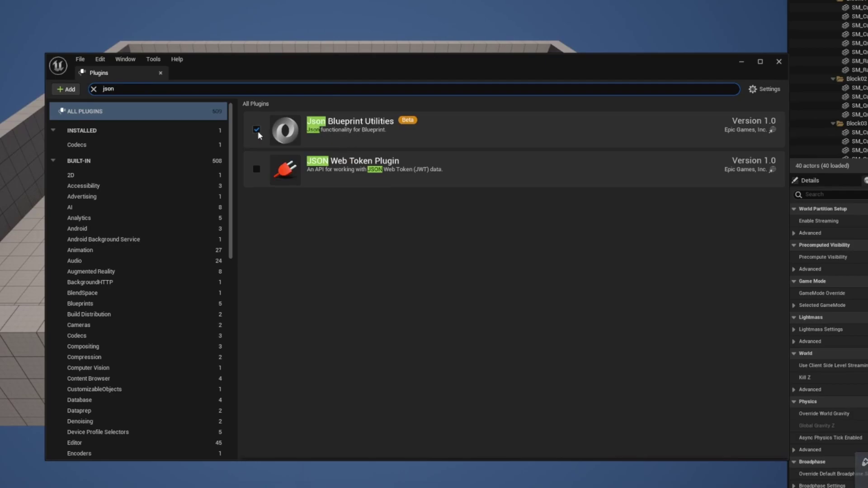
click(779, 62)
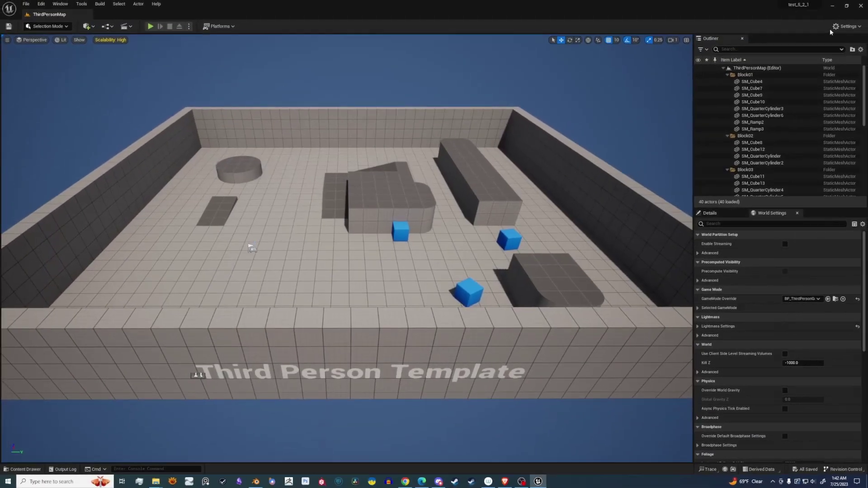
click(861, 10)
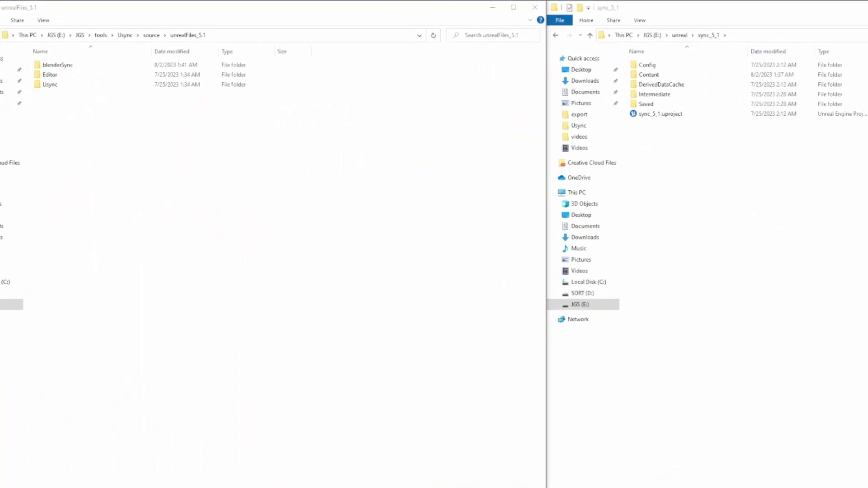
Step: Copy the blenderSync folder from unrealFiles_5.1 into the root of the sync_5_1 project folder
click(181, 207)
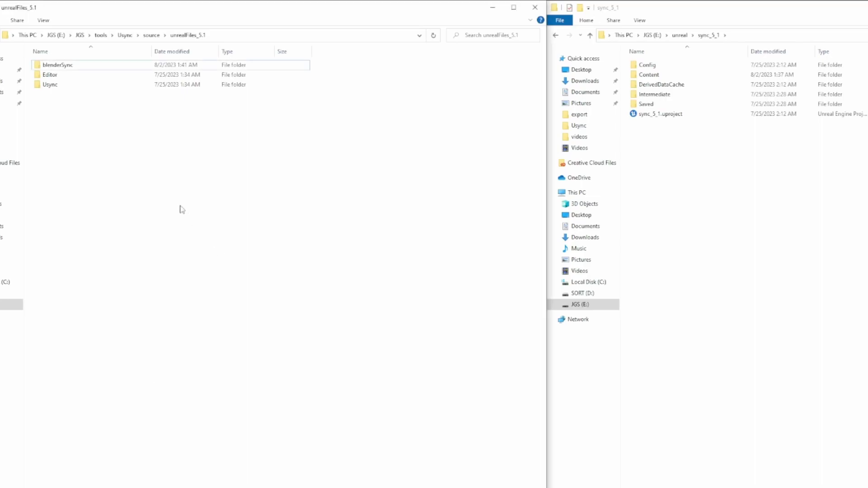
right_click(82, 69)
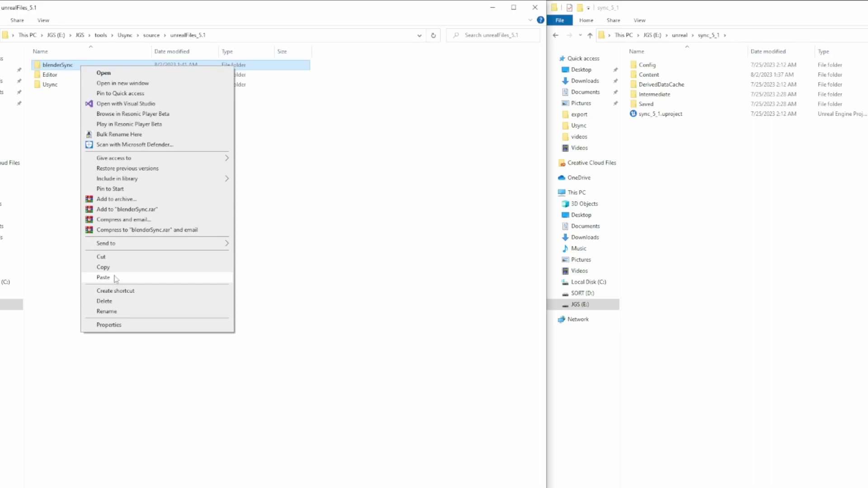
click(114, 268)
click(743, 171)
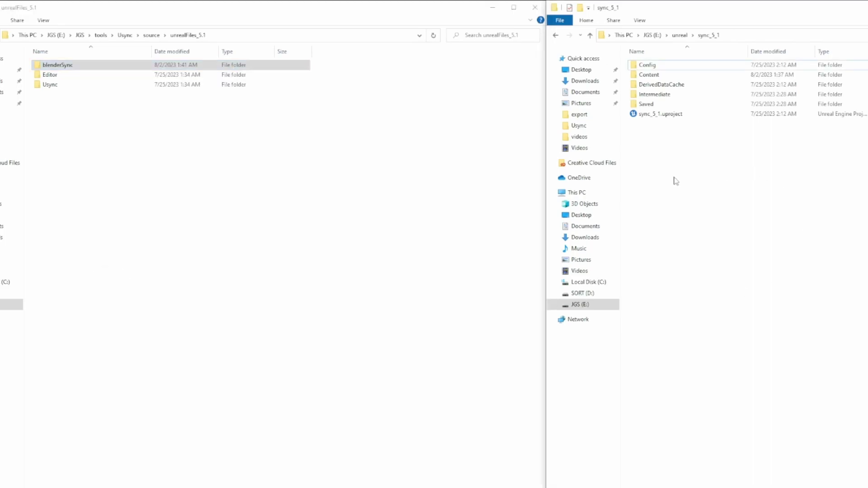
right_click(676, 181)
click(696, 242)
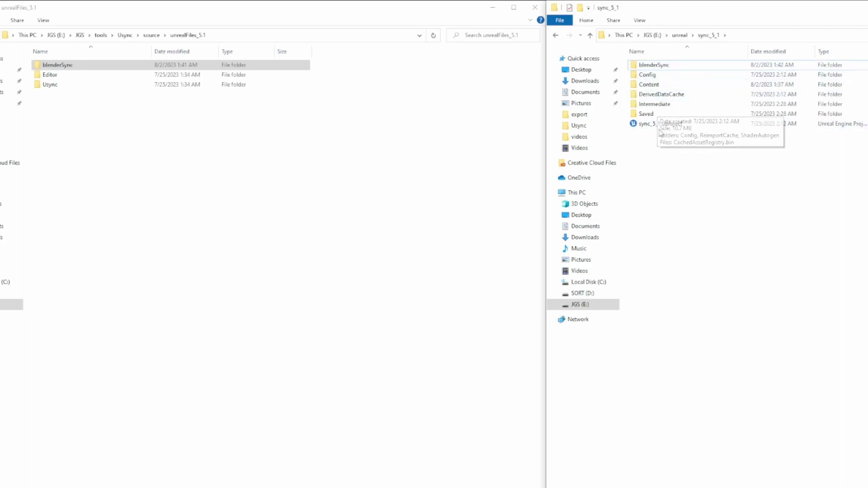
Step: Copy the Editor and Usync folders from unrealFiles_5.1 into the sync_5_1 project's Content folder
click(673, 86)
double_click(673, 87)
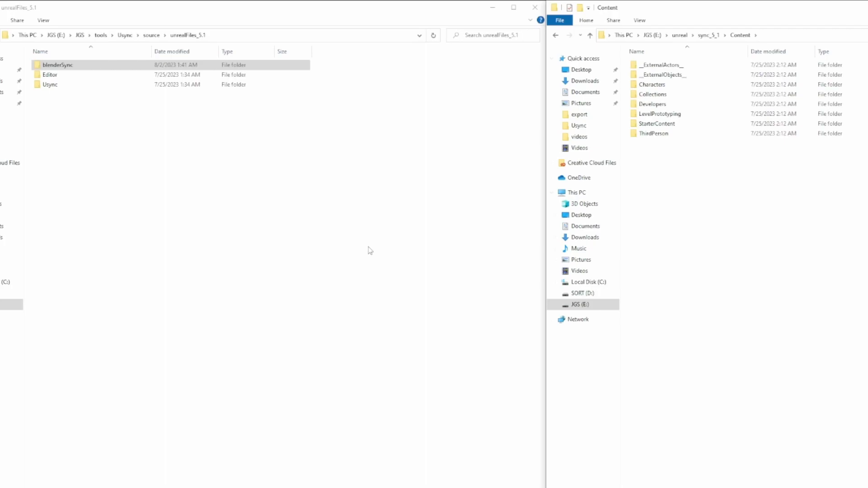
drag(107, 125, 65, 79)
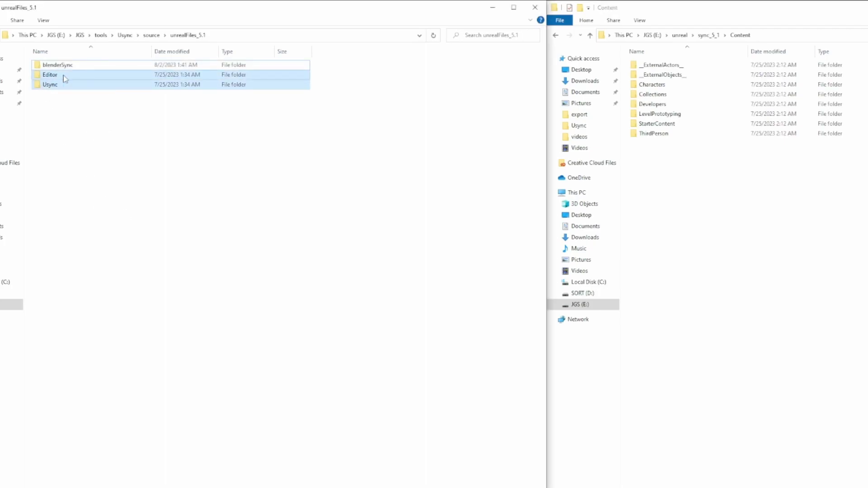
right_click(63, 79)
click(90, 231)
right_click(674, 178)
click(693, 239)
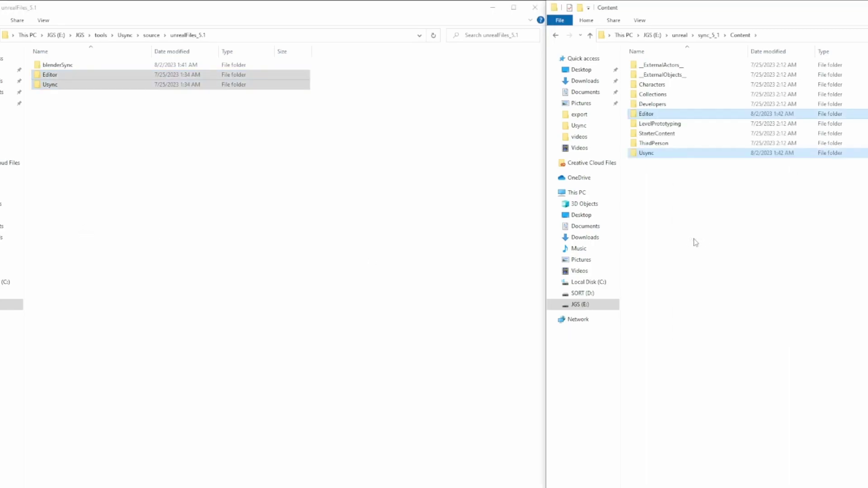
click(695, 243)
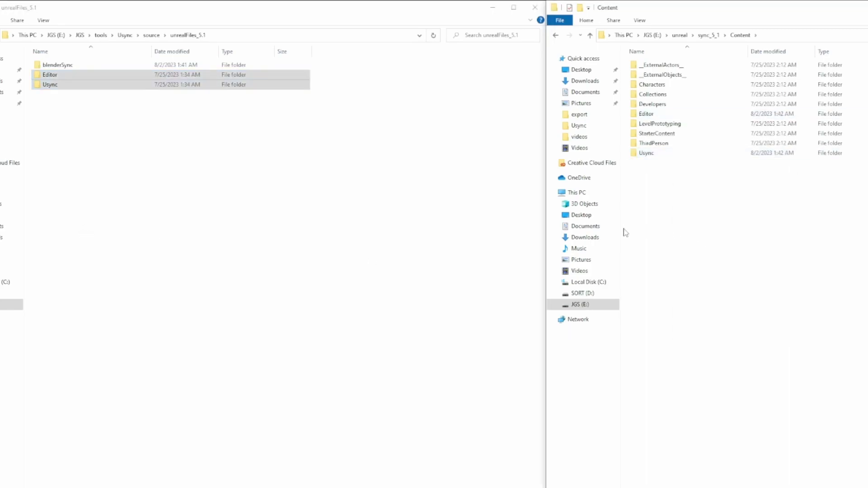
Step: Check the files in the project's blenderSync folder and in Content/Editor/BlenderSync
click(708, 35)
double_click(672, 69)
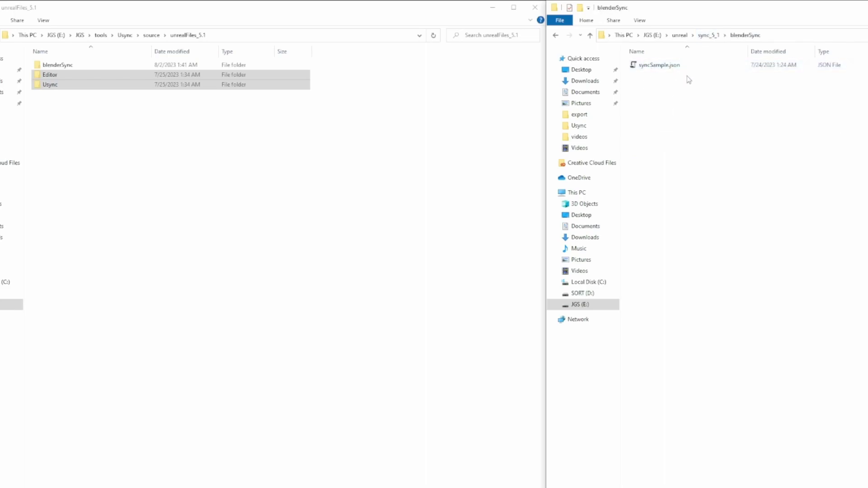
click(708, 36)
double_click(665, 86)
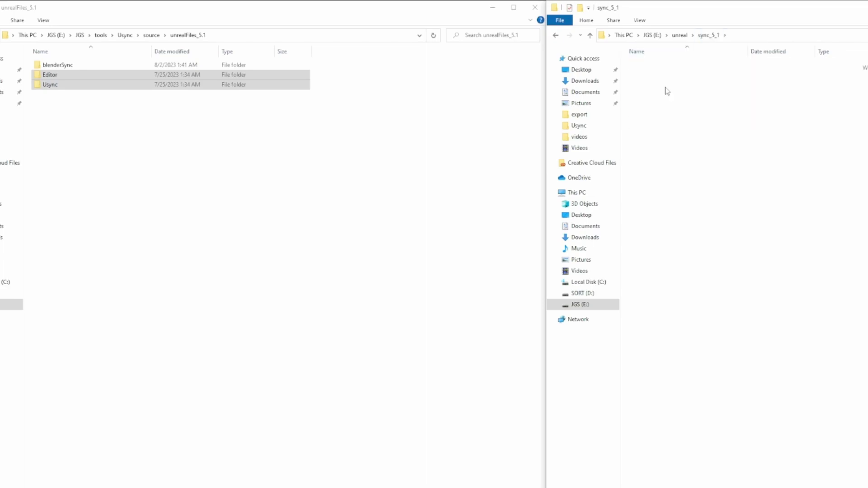
double_click(659, 116)
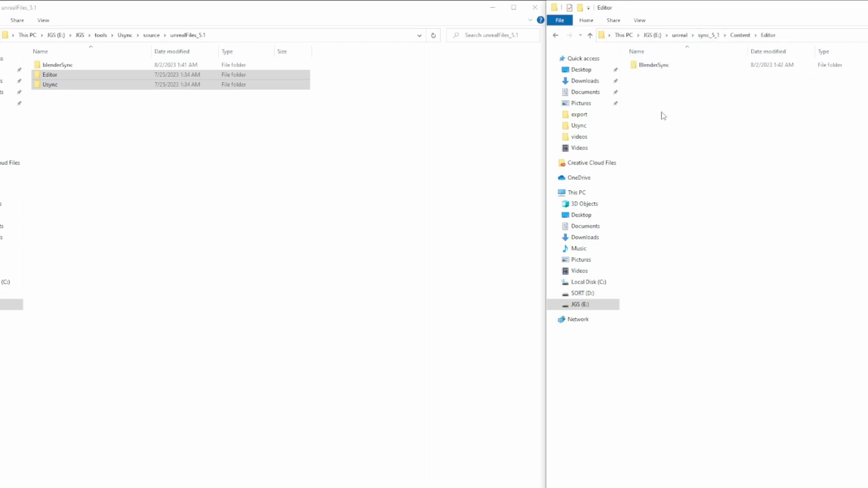
double_click(671, 71)
drag(706, 143, 670, 61)
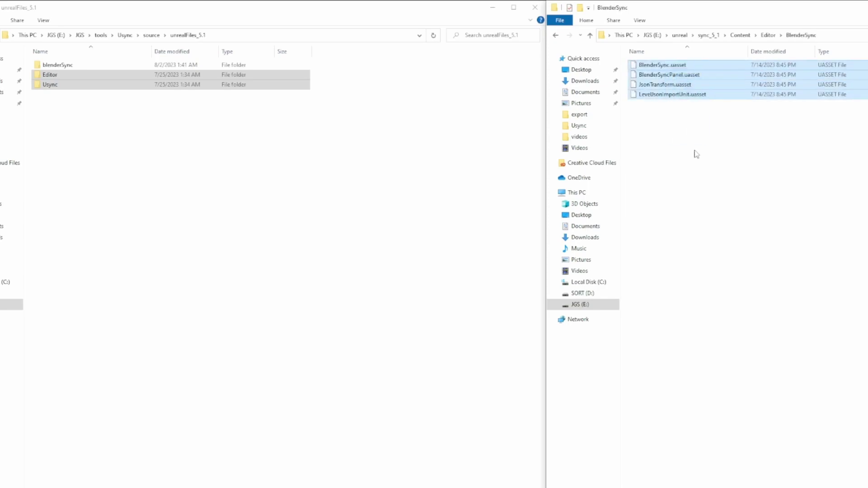
Step: Look through the Maps, Materials and Props subfolders of the project's Content/Usync folder
click(740, 35)
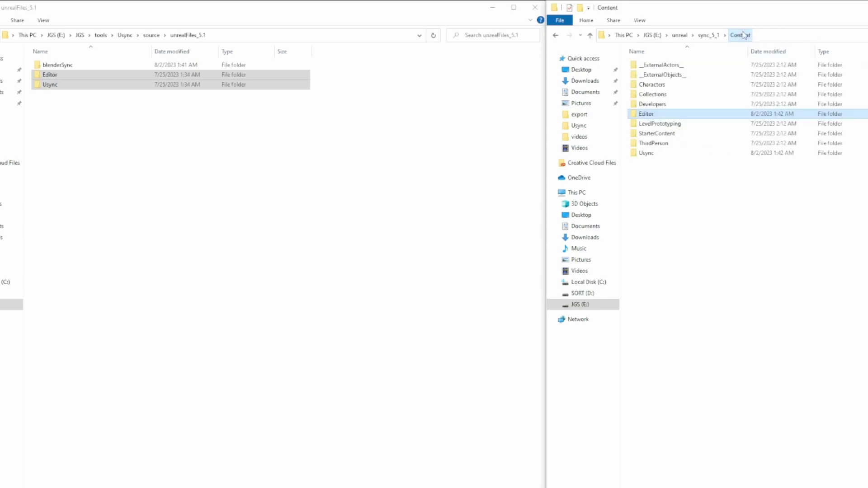
double_click(659, 155)
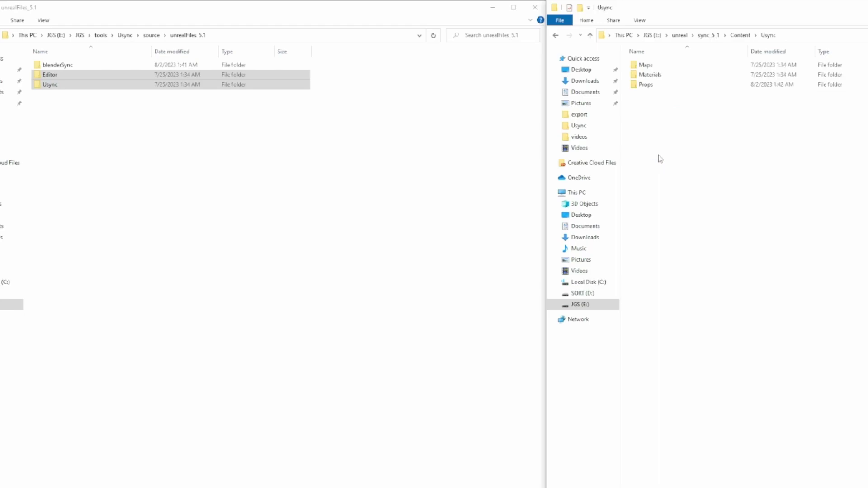
double_click(657, 66)
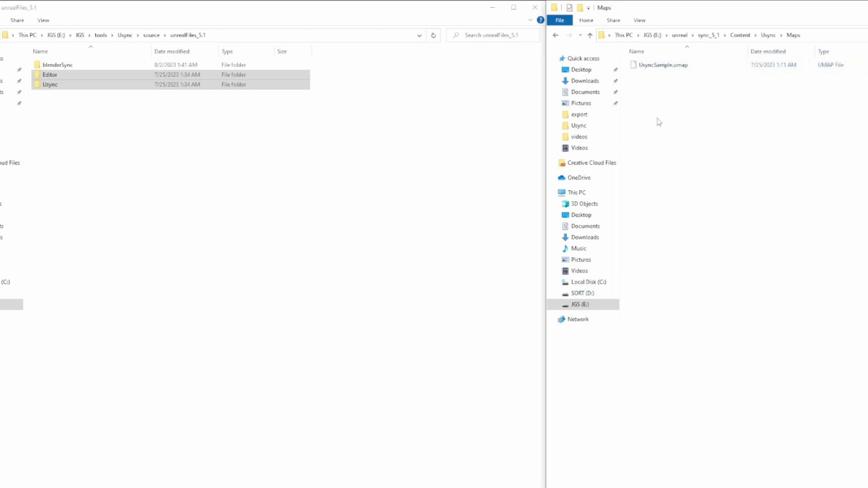
click(769, 35)
double_click(665, 75)
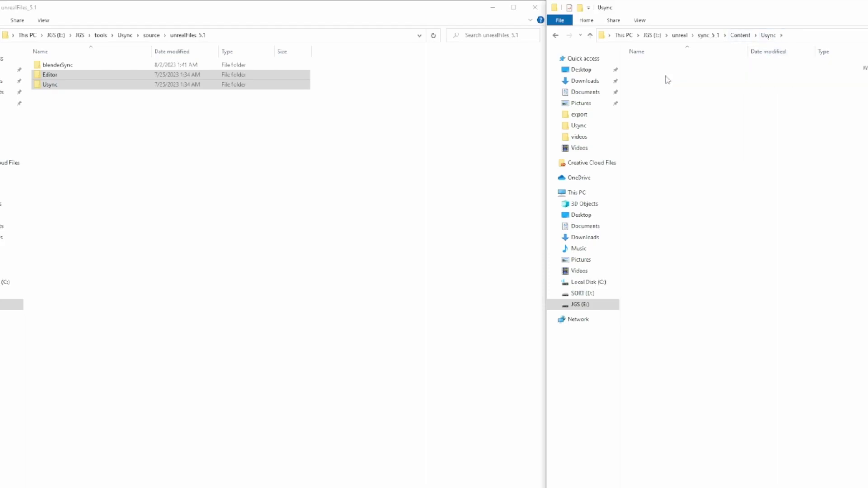
click(769, 35)
double_click(646, 85)
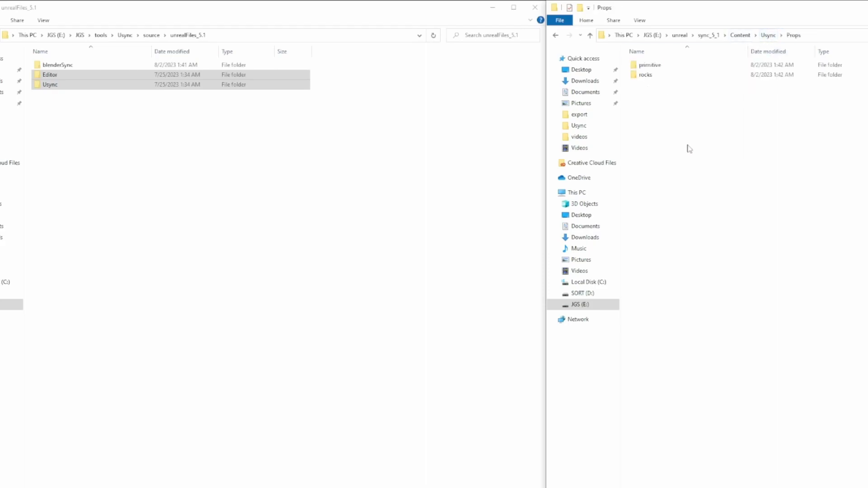
drag(690, 149, 654, 64)
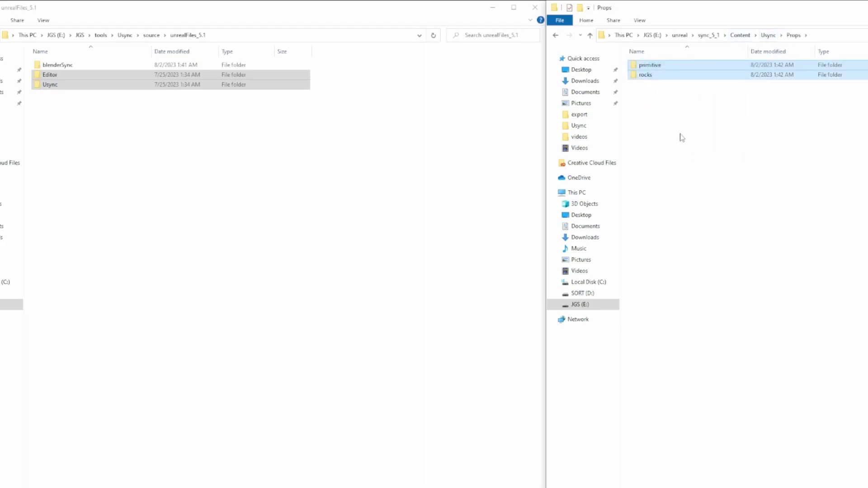
click(683, 162)
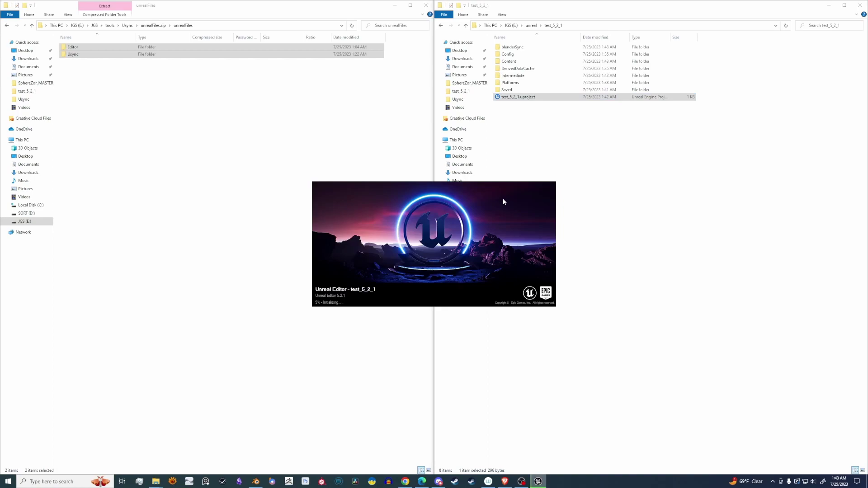
Step: Run the BlenderSyncPanel editor utility widget from the Content/Editor/BlenderSync folder of the test_5_2_1 project
click(513, 51)
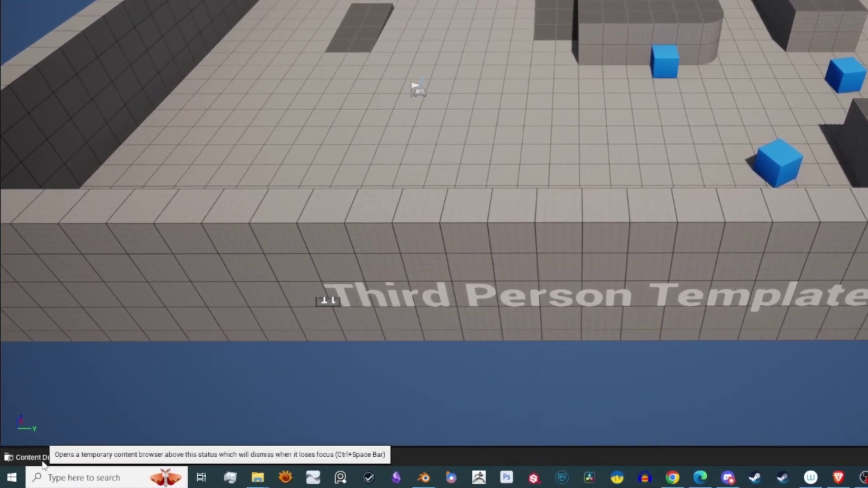
click(43, 460)
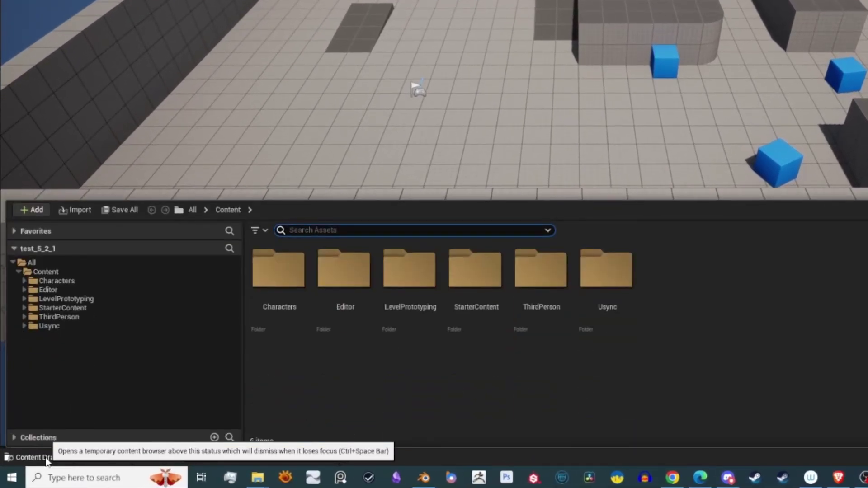
click(54, 291)
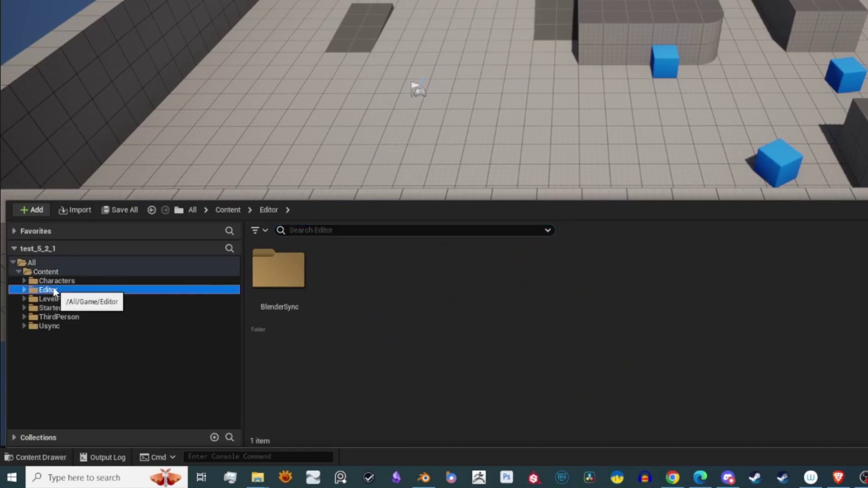
double_click(273, 277)
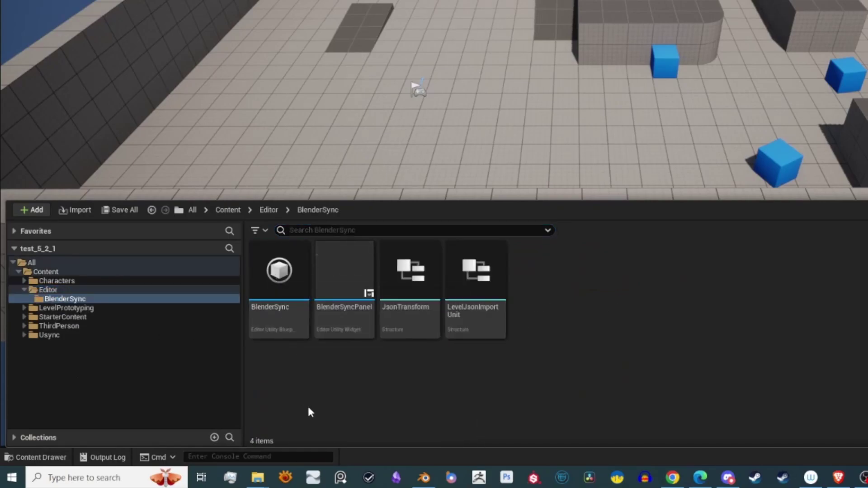
click(351, 324)
right_click(347, 282)
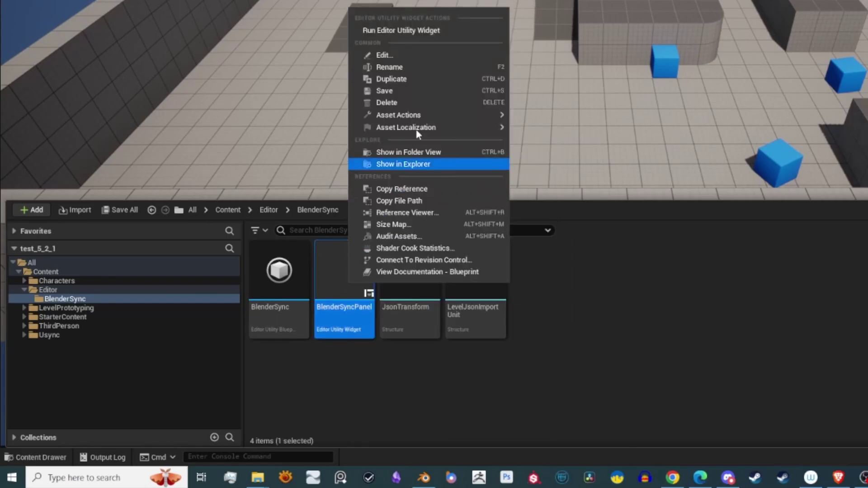
click(445, 30)
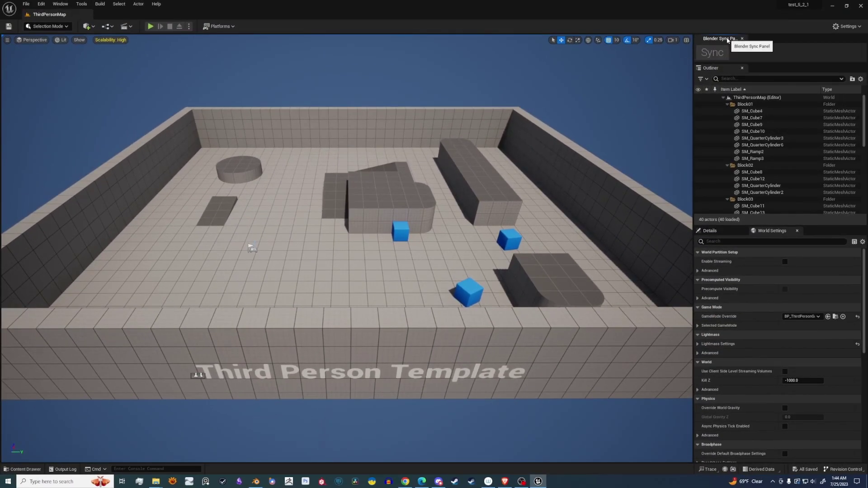
Step: Detach the Blender Sync Panel and redock it above the Outliner as a thin strip
drag(731, 39, 368, 133)
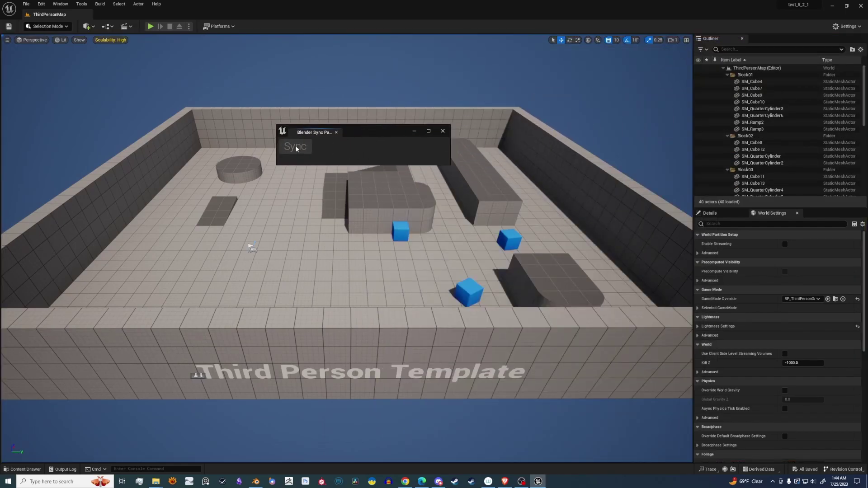
mouse_move(306, 133)
mouse_down()
mouse_move(251, 247)
mouse_move(677, 115)
mouse_move(753, 43)
mouse_up()
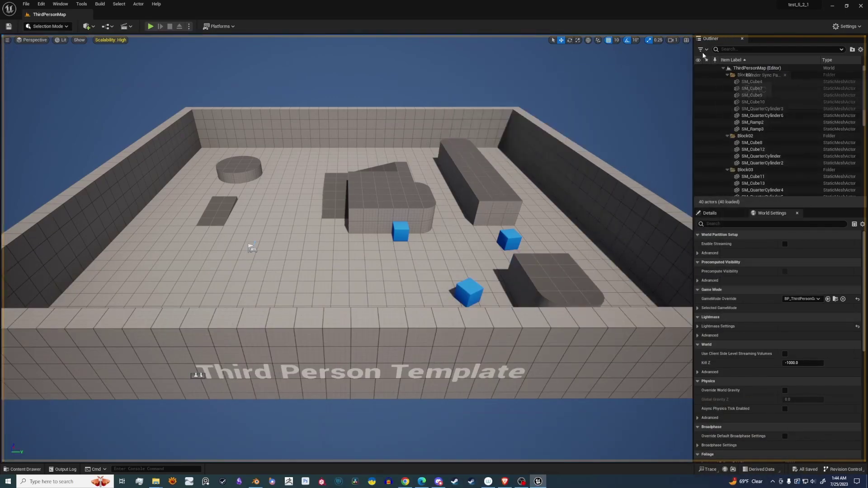
drag(704, 55, 737, 45)
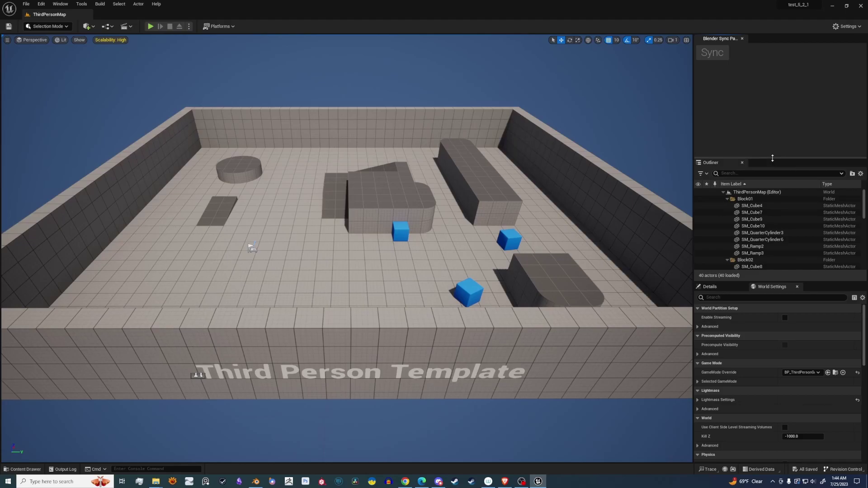
drag(772, 158, 762, 63)
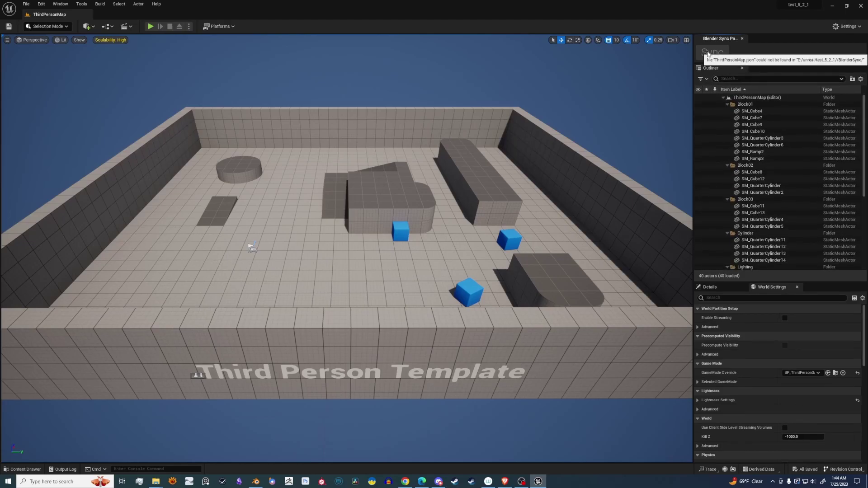